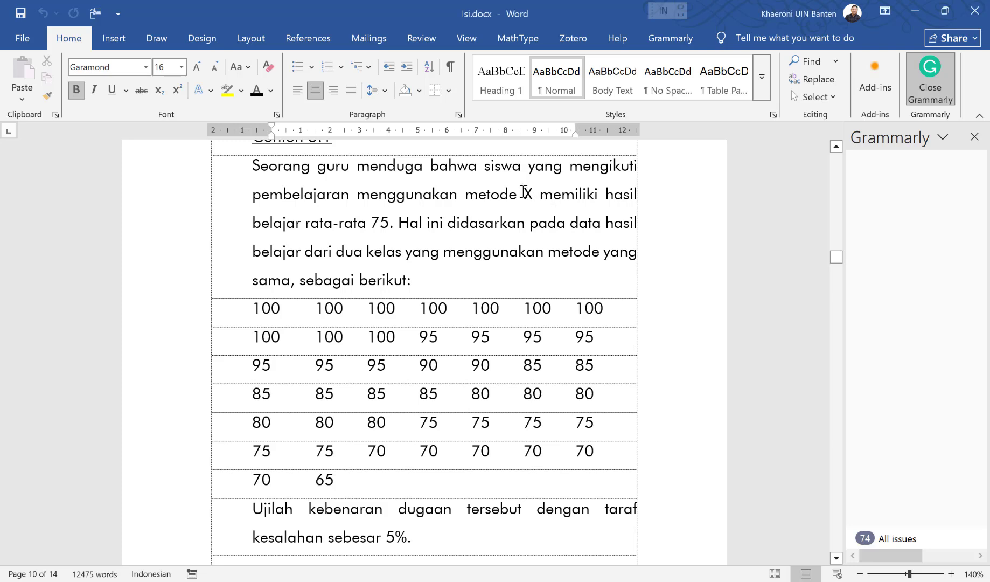
drag(522, 192, 536, 193)
click(426, 226)
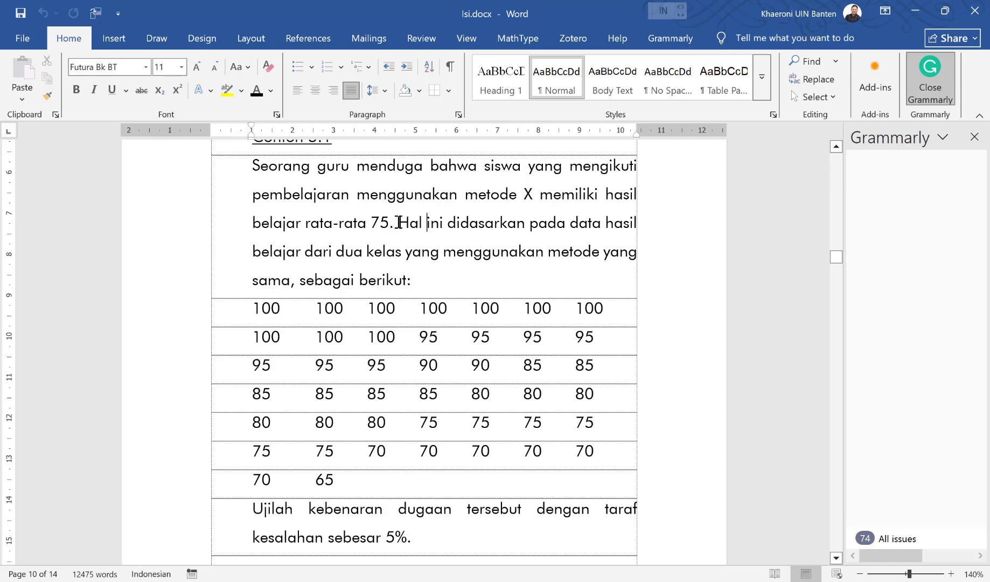
click(447, 275)
Step: Switch to SPSS Statistics and define the first variable of the empty dataset with the name nilai
mouse_move(637, 580)
click(630, 530)
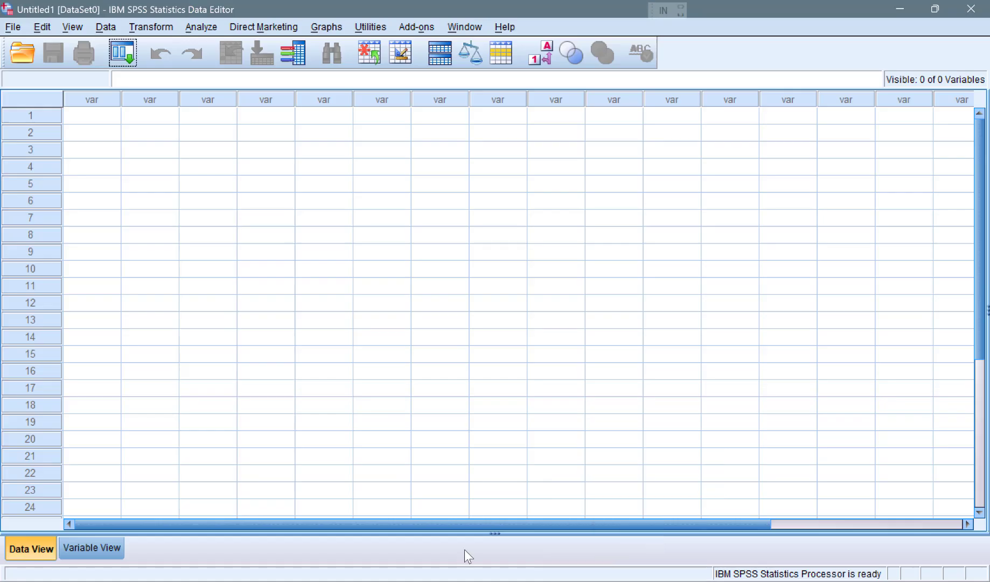
click(81, 549)
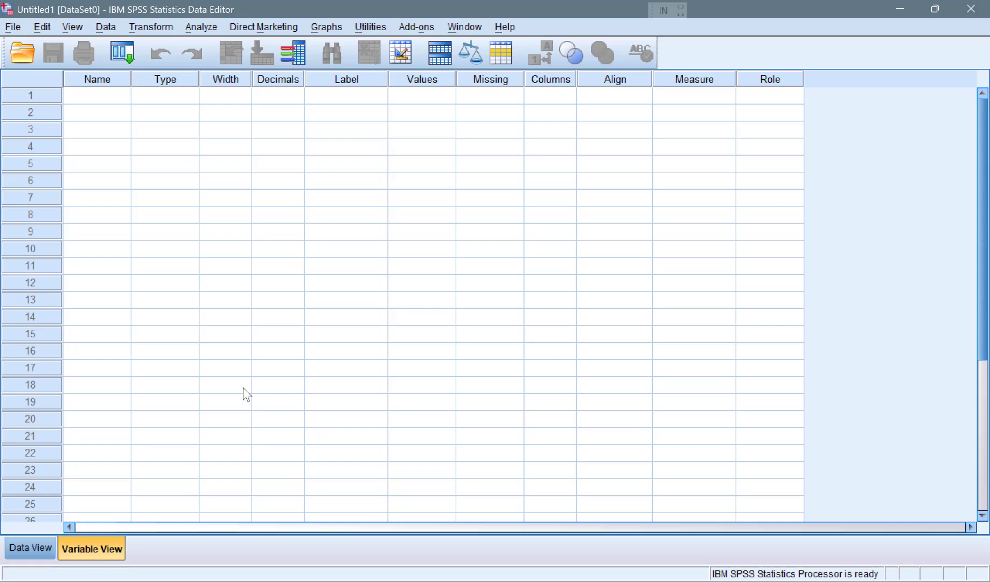
click(108, 96)
text(nilai)
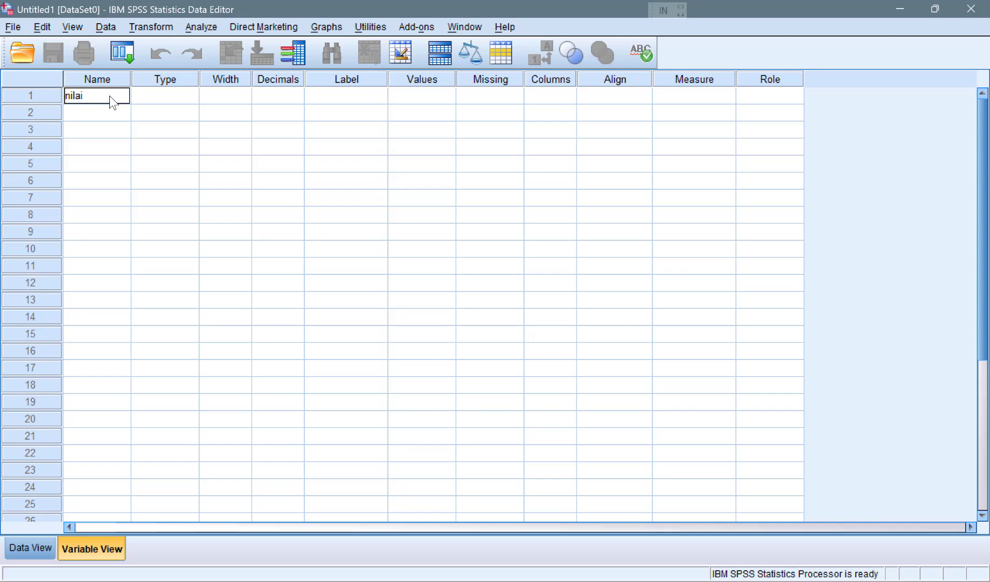
key(Return)
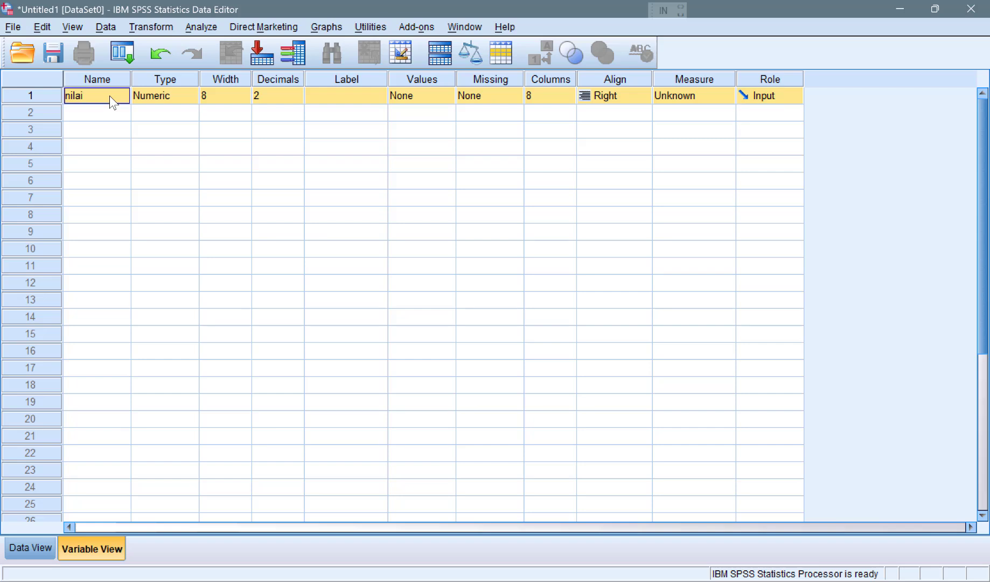
Step: Set the number of decimals of the variable nilai to 0
key(Tab)
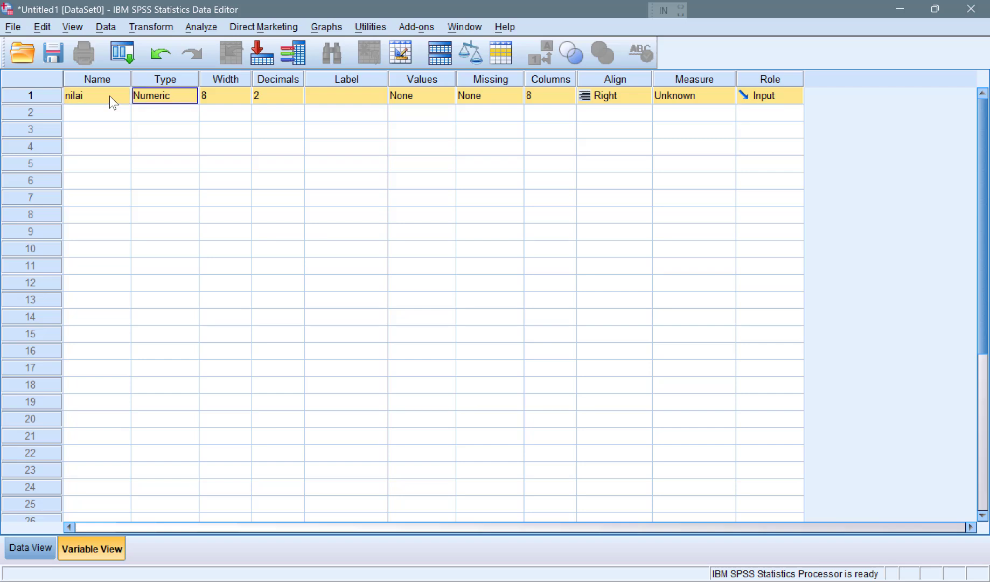
key(Tab)
key(Tab)
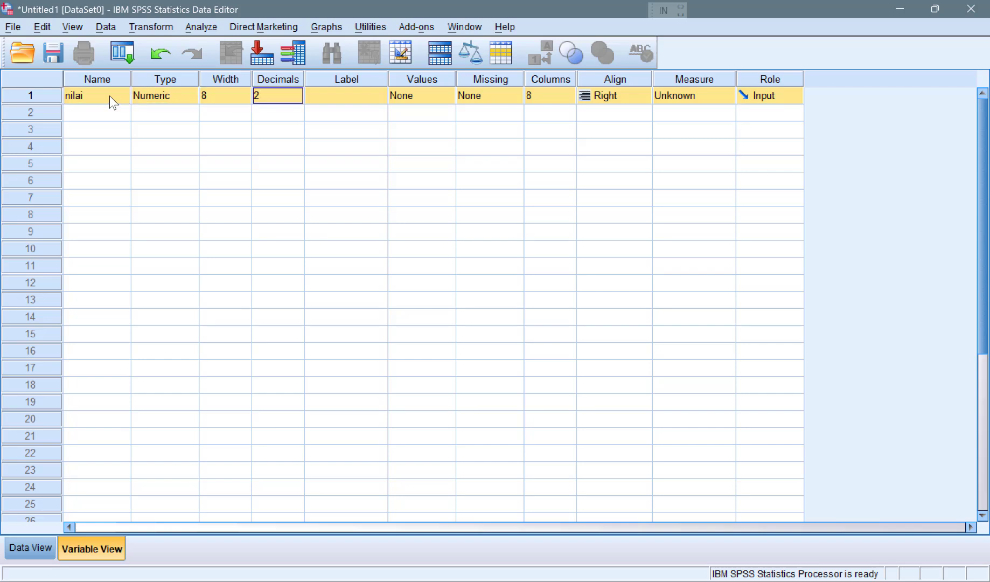
key(Down)
key(Up)
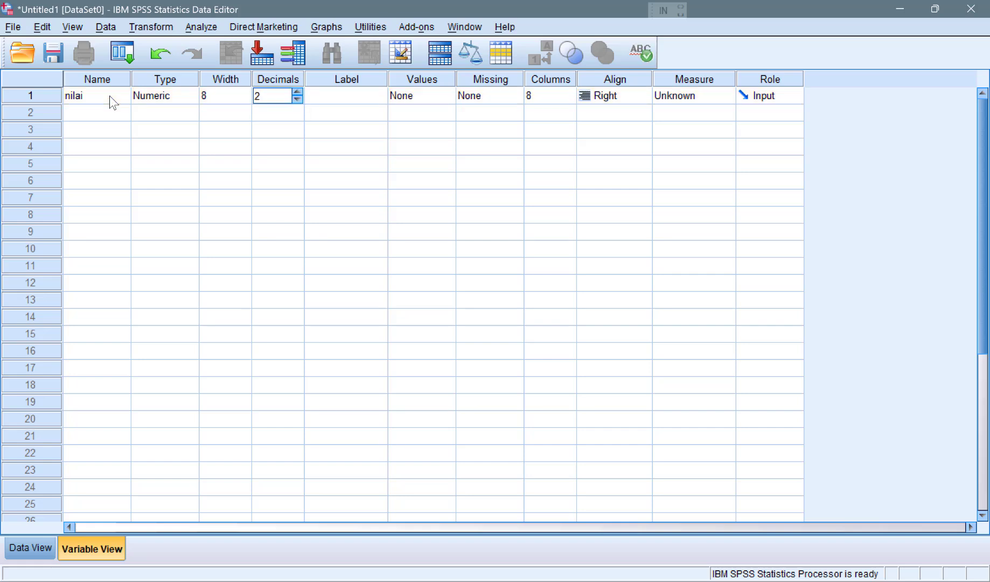
click(297, 100)
click(298, 100)
Step: Label the variable nilai as Nilai and set its measurement level to Scale
click(324, 99)
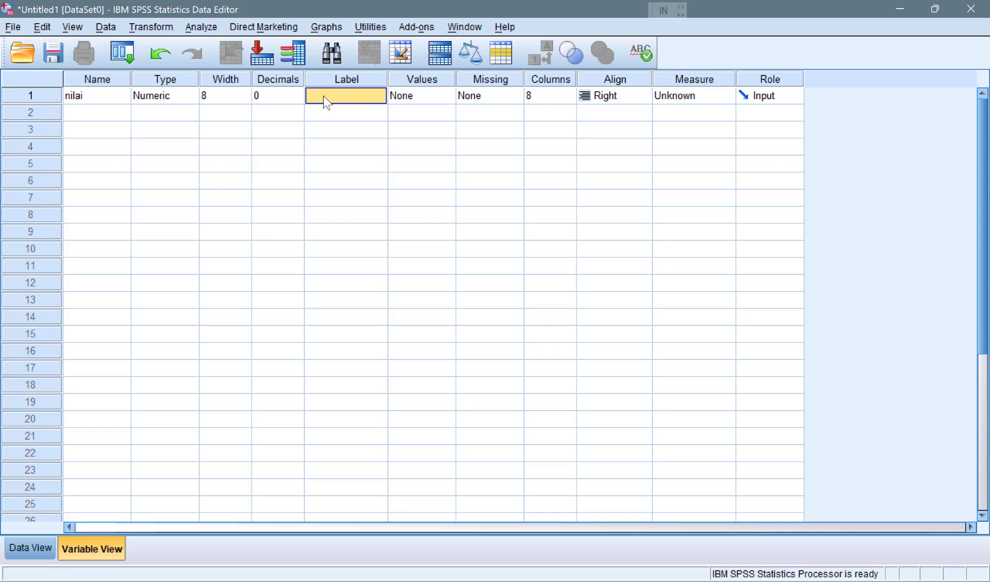
text(Nilai)
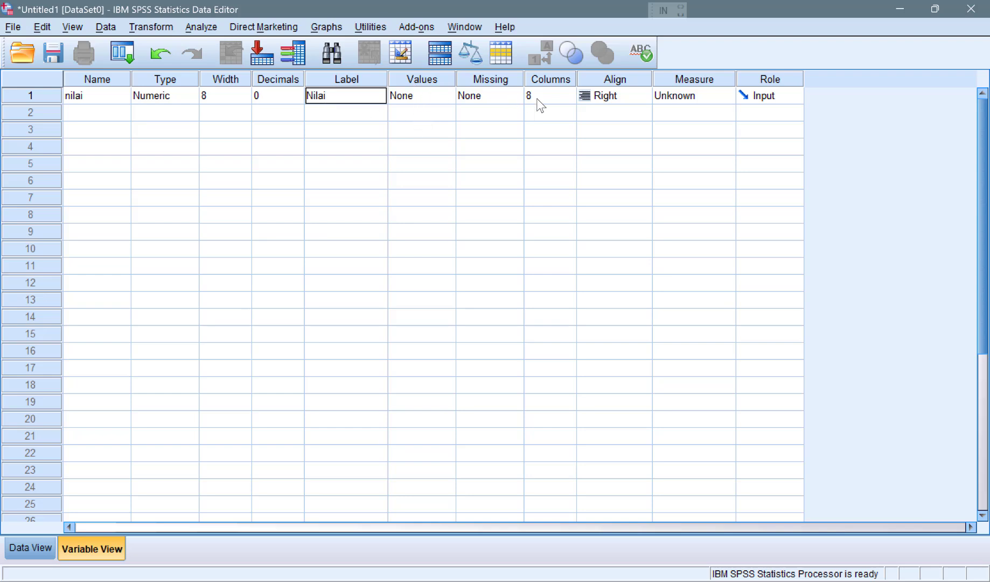
click(693, 96)
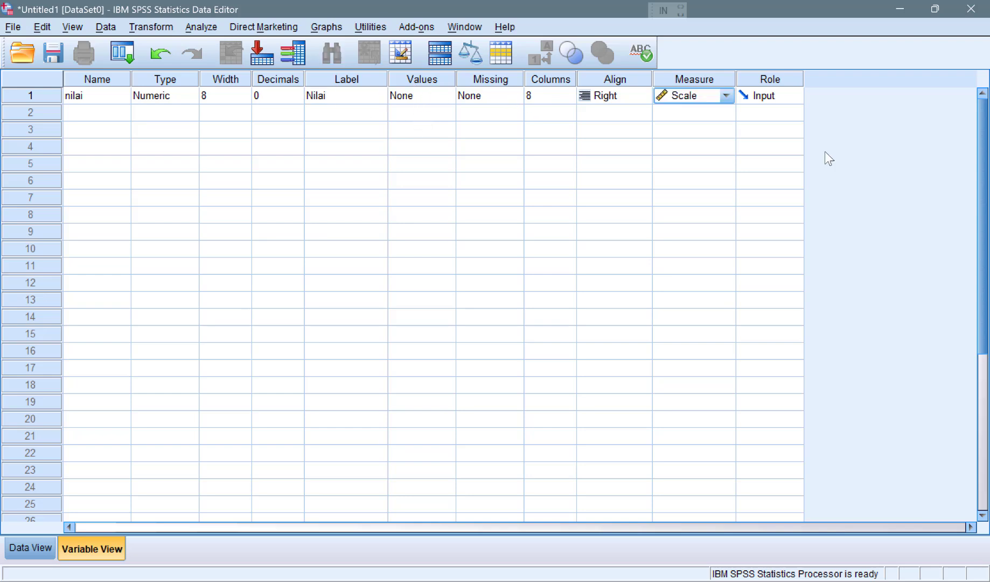
click(725, 96)
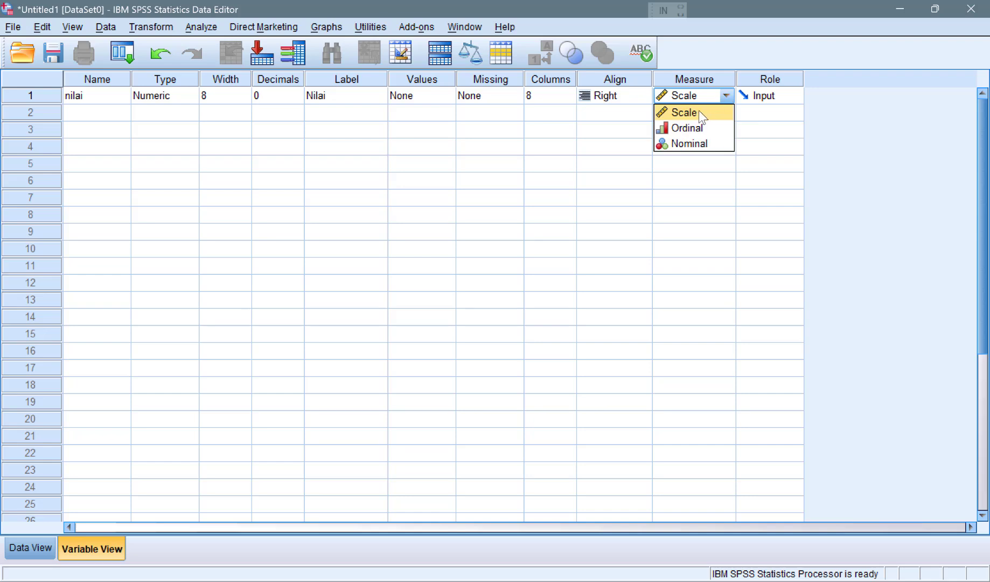
click(699, 111)
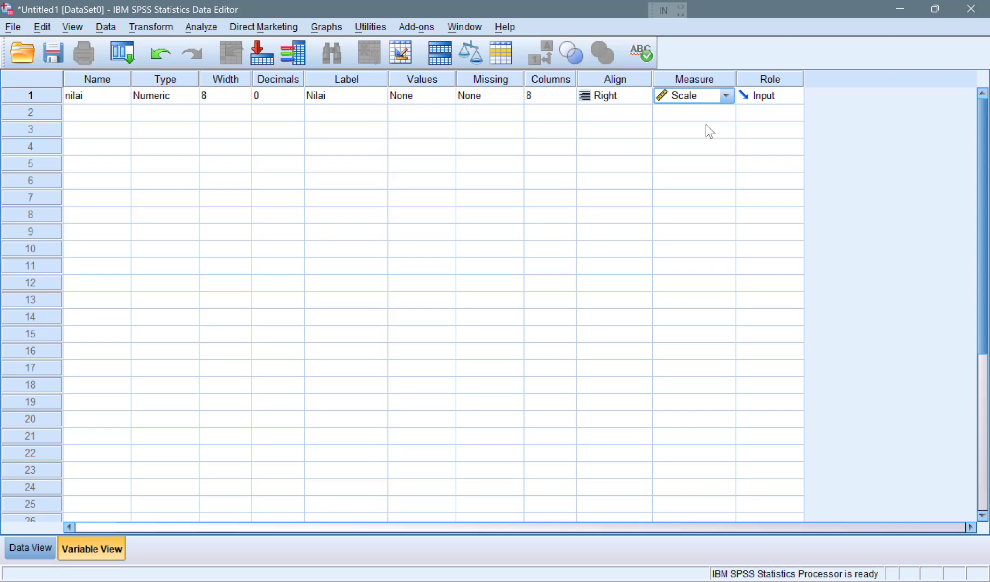
Step: Look over the nilai scores in the data, and set up a One-Sample T Test with Nilai as the test variable
click(45, 548)
scroll(138, 334, down, 9)
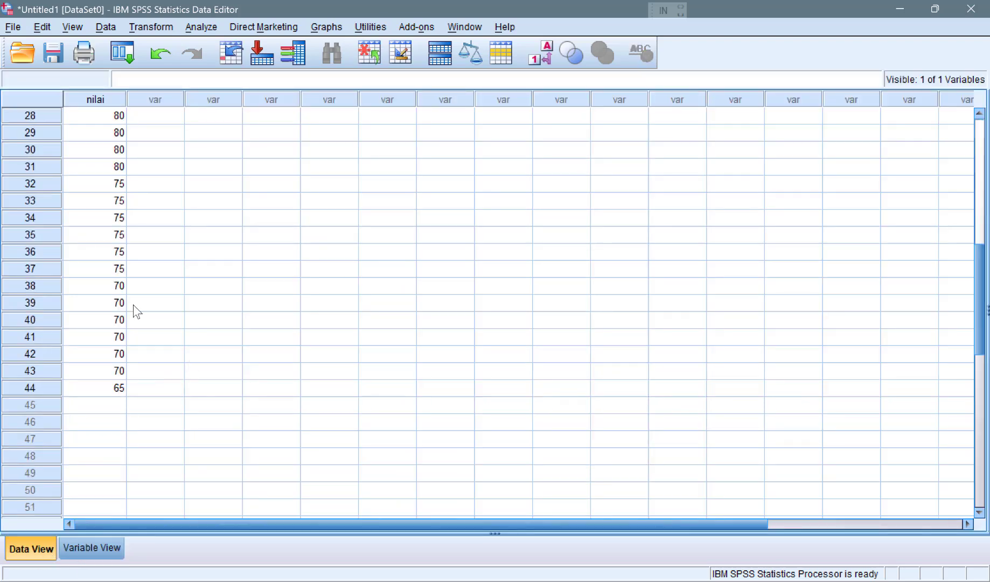
scroll(136, 311, up, 2)
scroll(137, 312, up, 7)
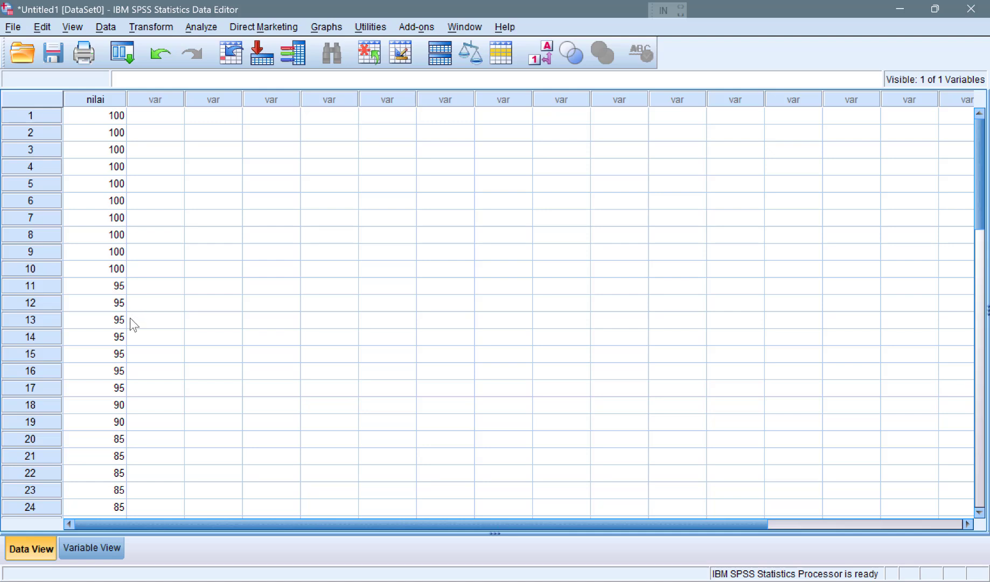
click(195, 27)
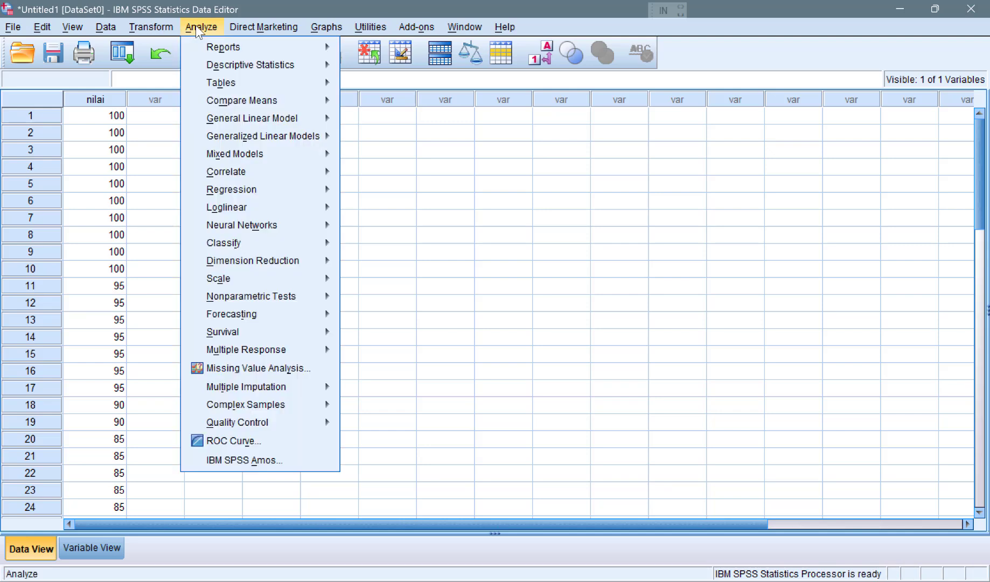
mouse_move(242, 98)
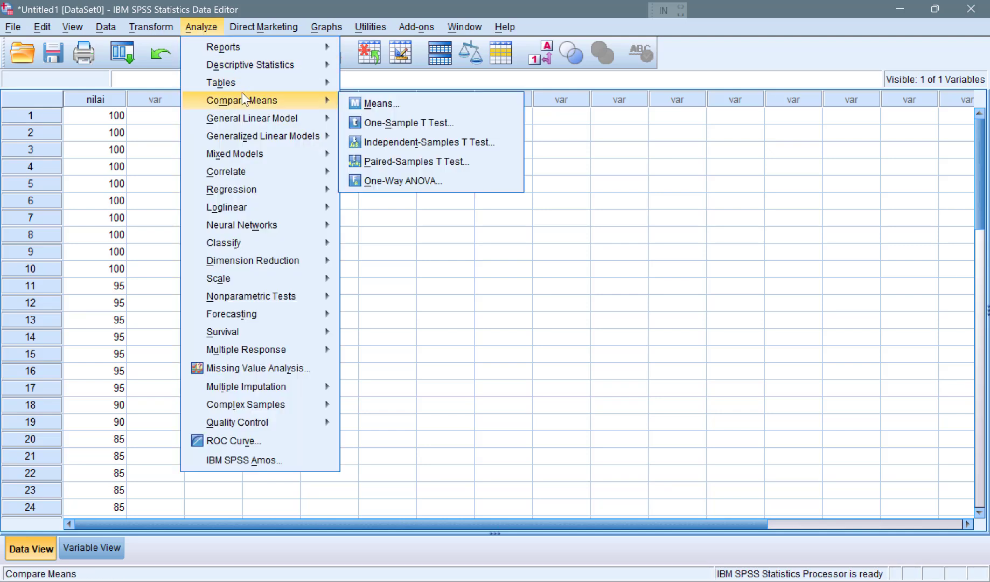
click(425, 124)
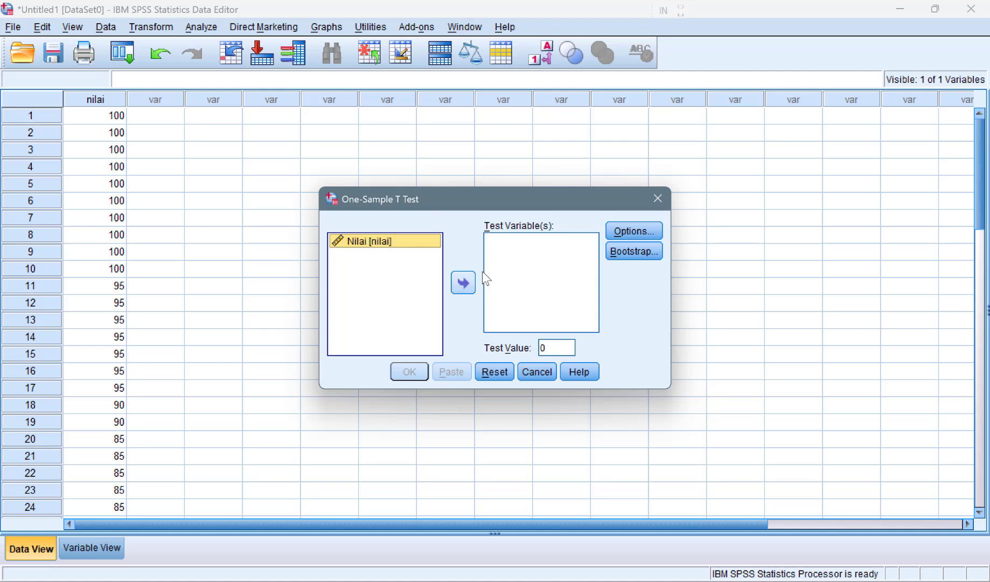
click(464, 284)
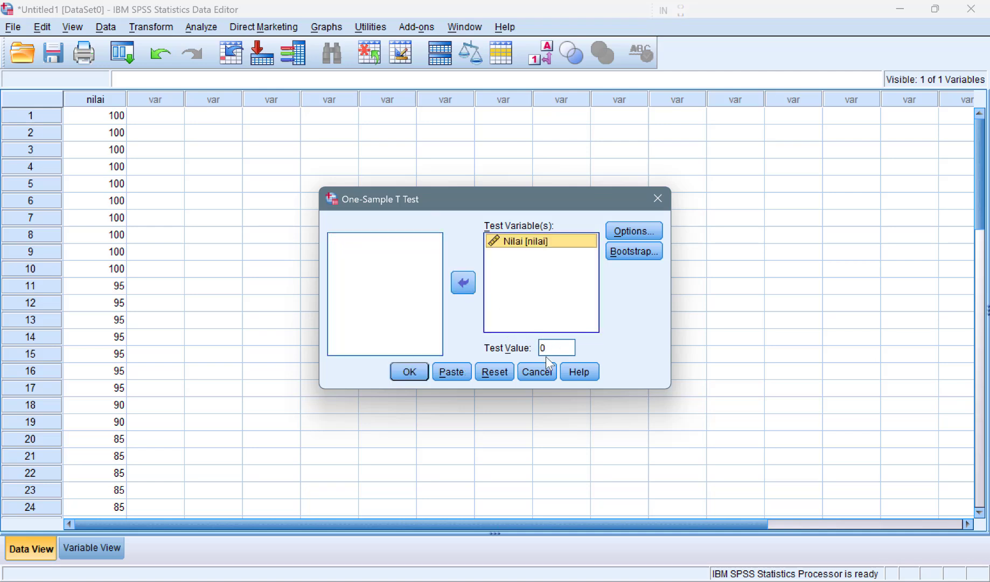
Step: Check the claimed average score in the Word document and set the One-Sample T Test's test value to 75 in SPSS
click(622, 531)
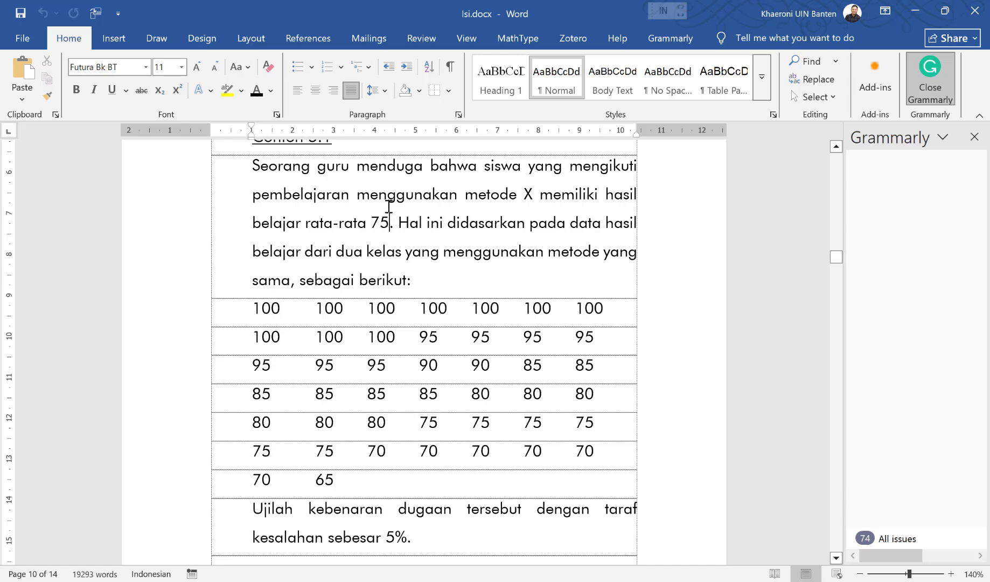
drag(389, 222, 356, 170)
click(356, 208)
double_click(384, 221)
mouse_move(641, 580)
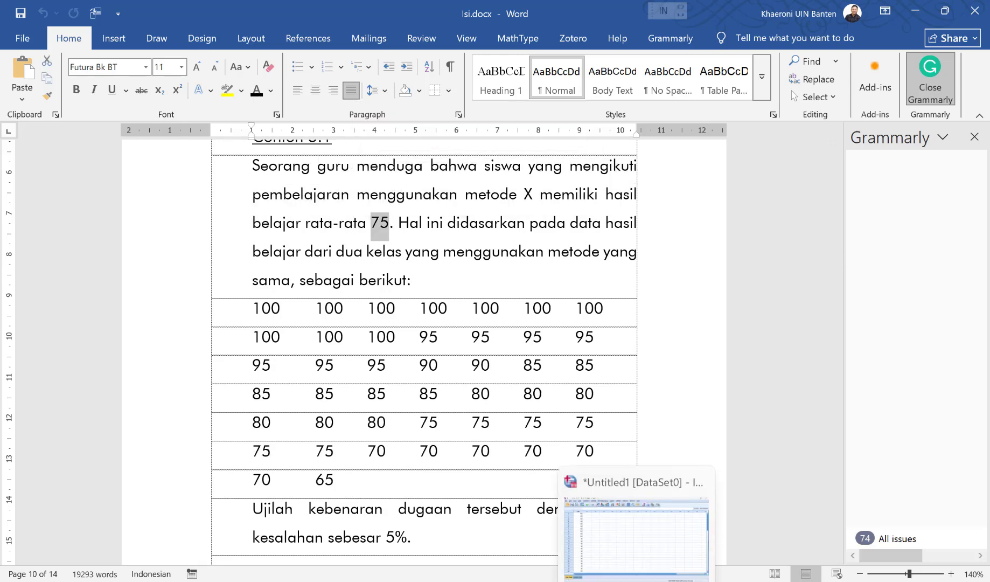
click(651, 544)
click(549, 348)
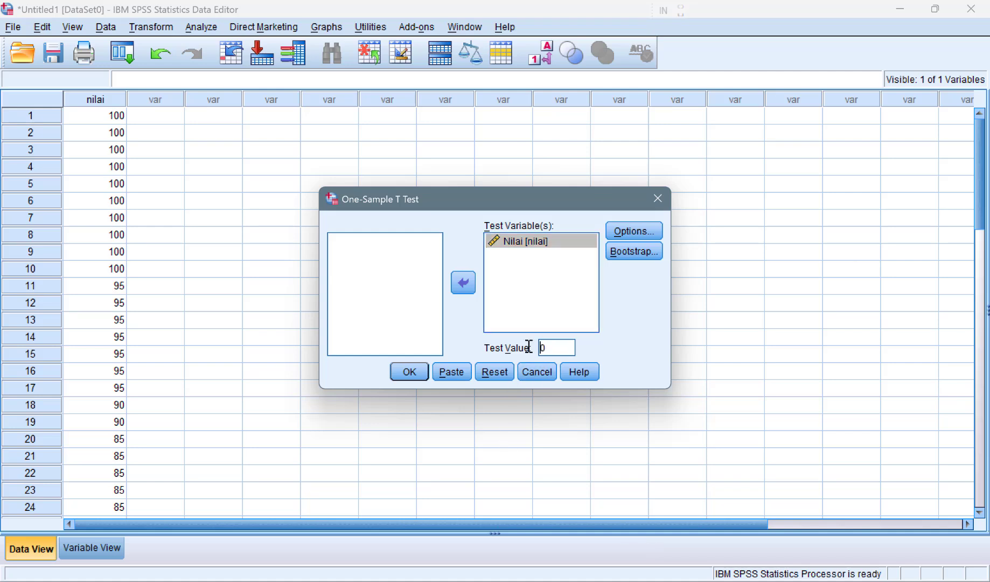
key(BackSpace)
text(75)
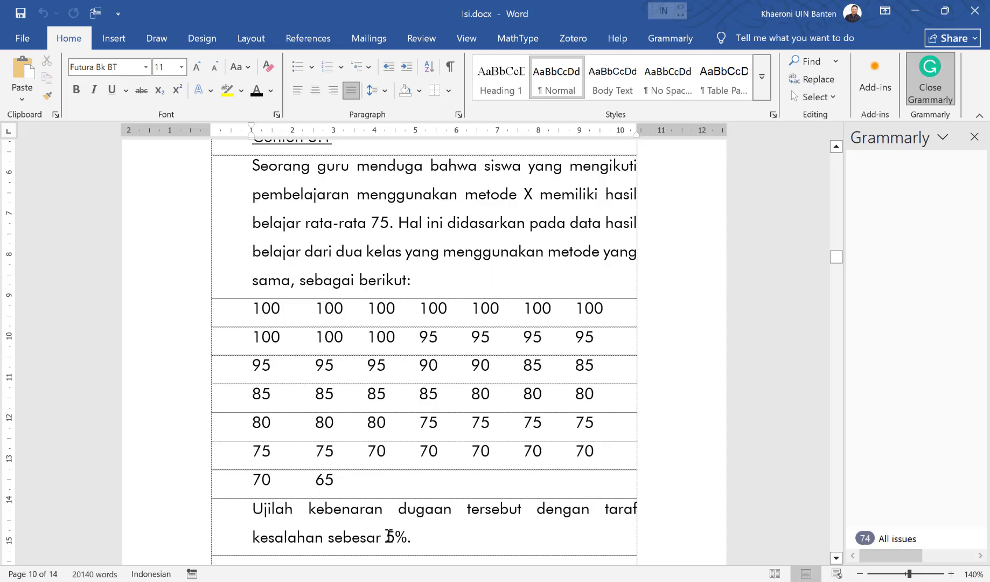
Step: Check the significance level in the Word document, keep the confidence interval at 95% in SPSS and run the One-Sample T Test
drag(387, 537, 399, 535)
click(651, 535)
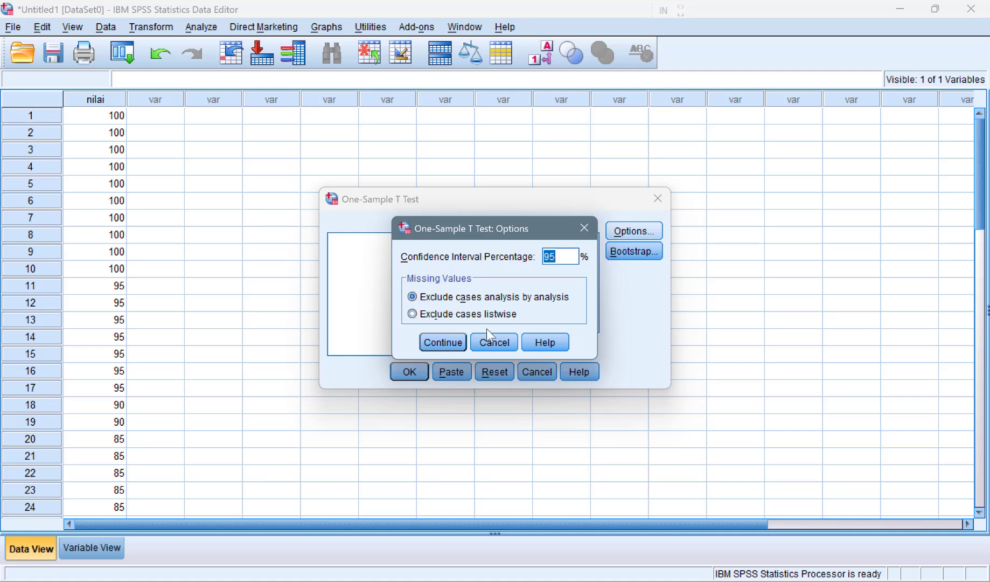
click(452, 341)
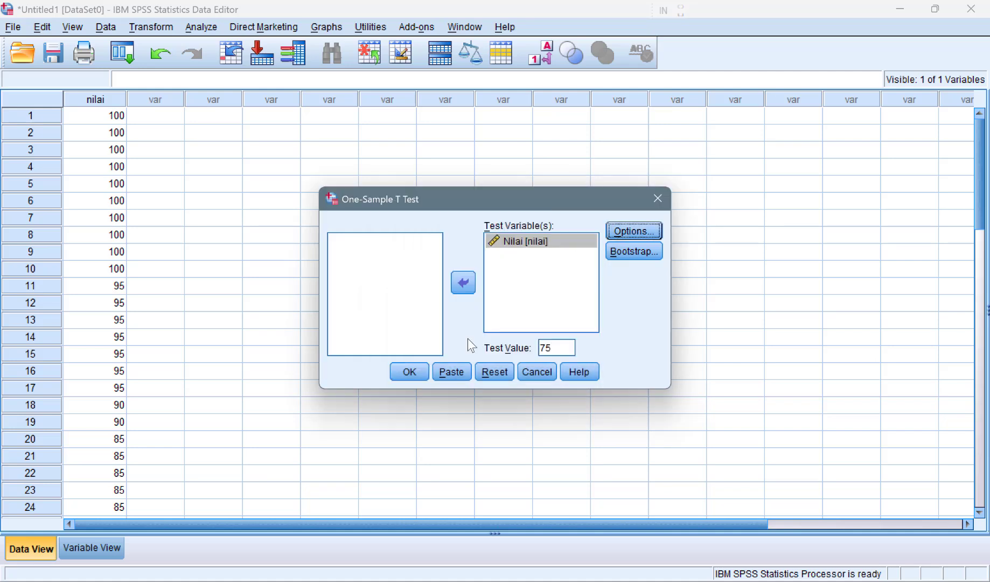
click(420, 372)
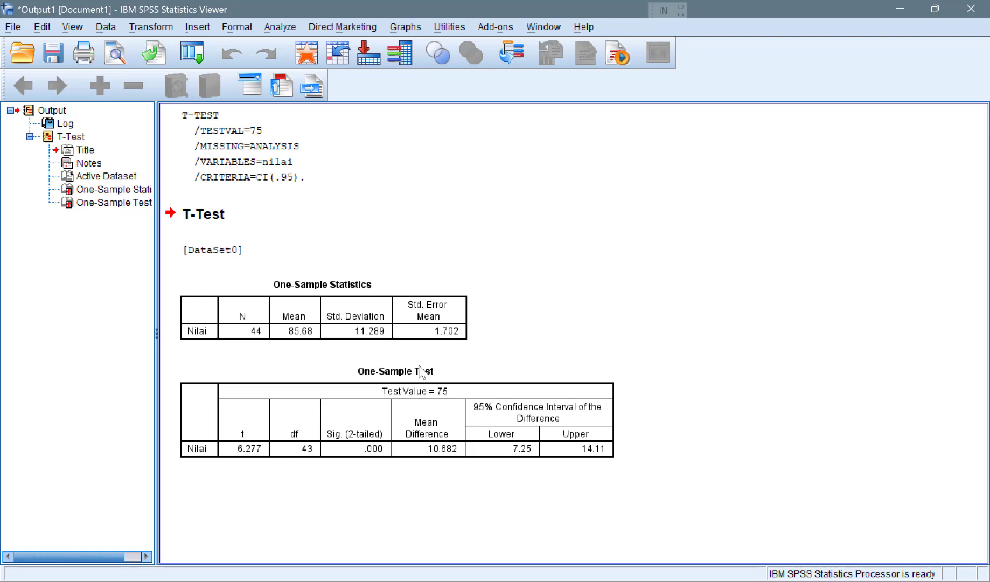
Step: Examine the One-Sample Statistics table and view the One-Sample Test table enlarged in a print preview
click(421, 333)
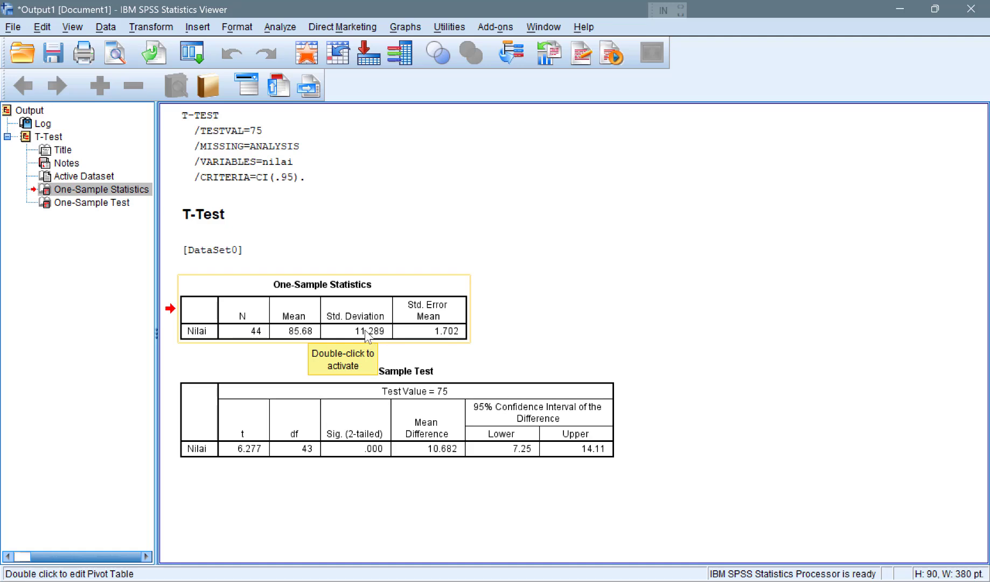
click(581, 338)
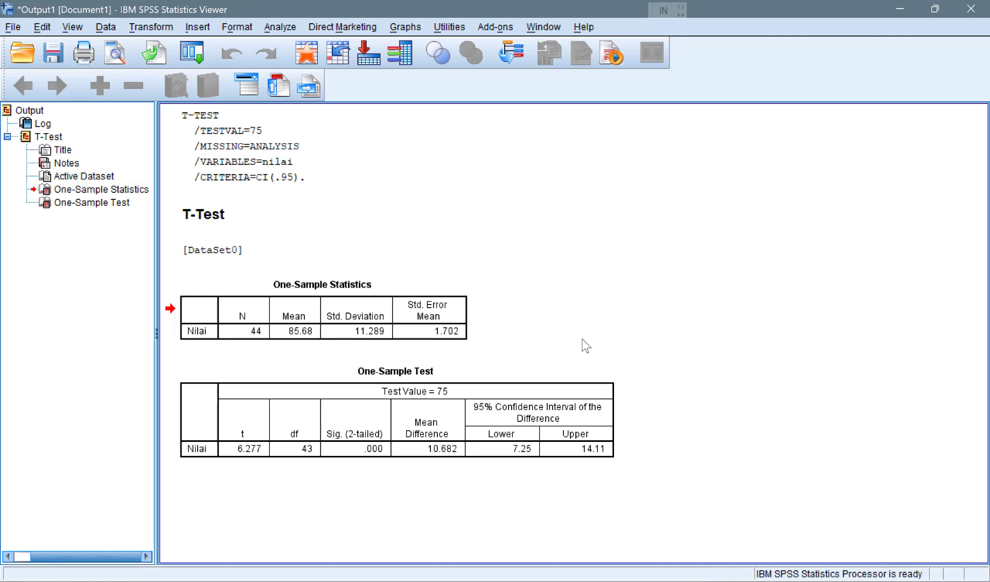
click(471, 330)
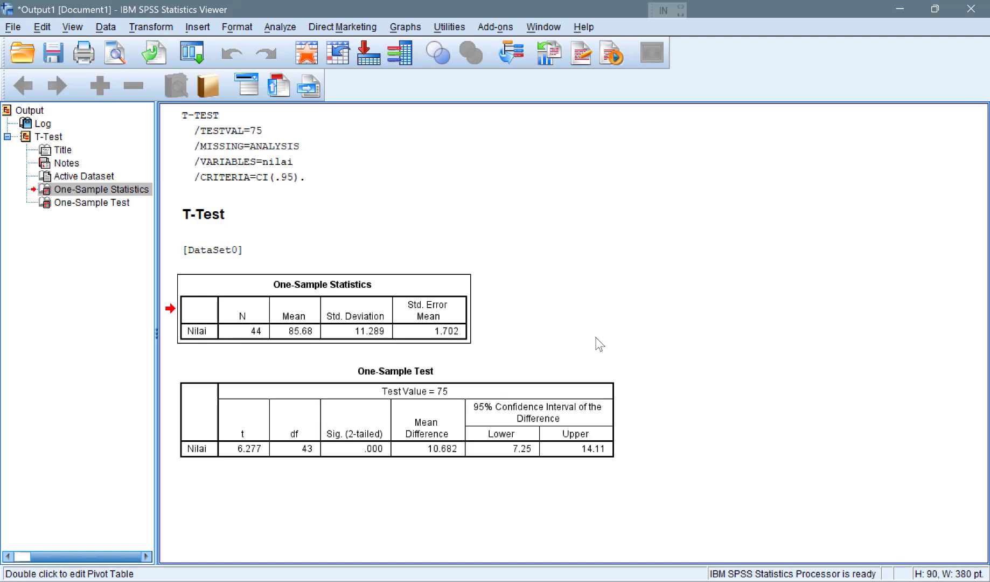
click(540, 392)
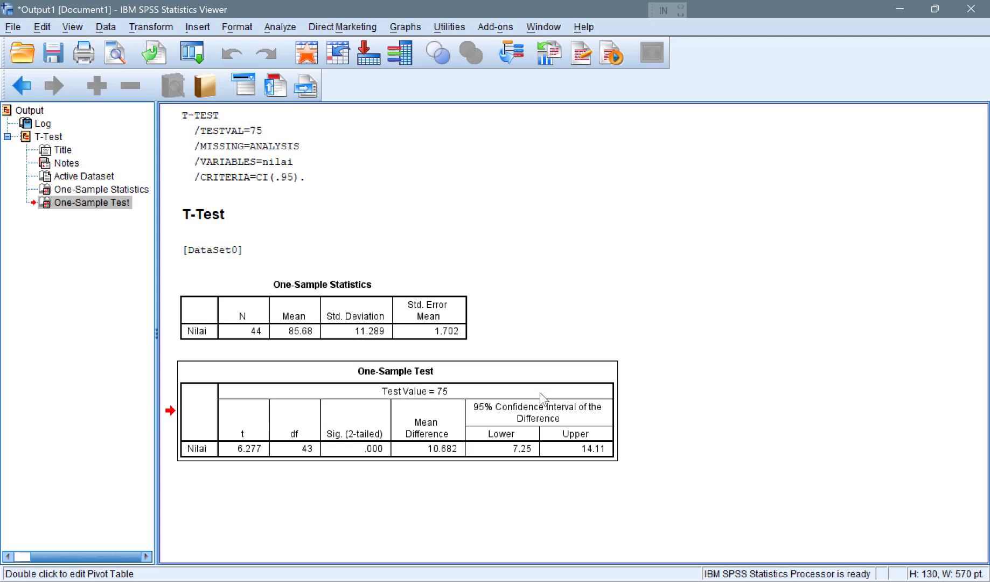
click(114, 52)
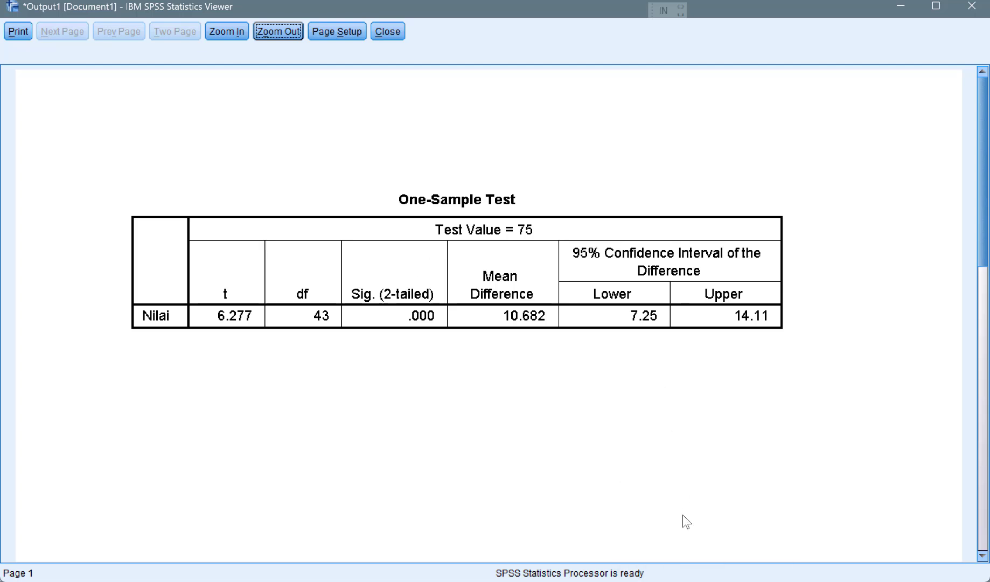
click(712, 581)
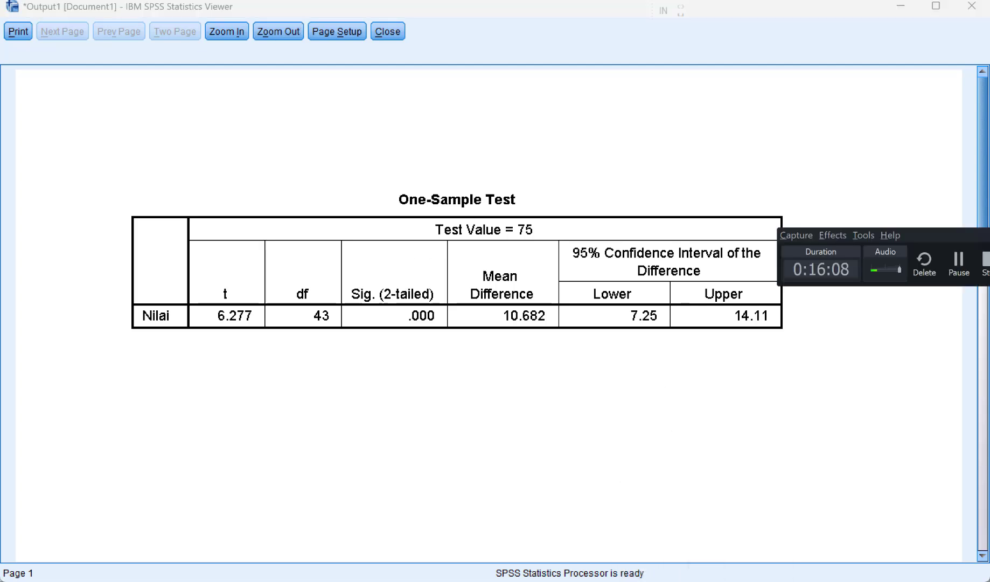